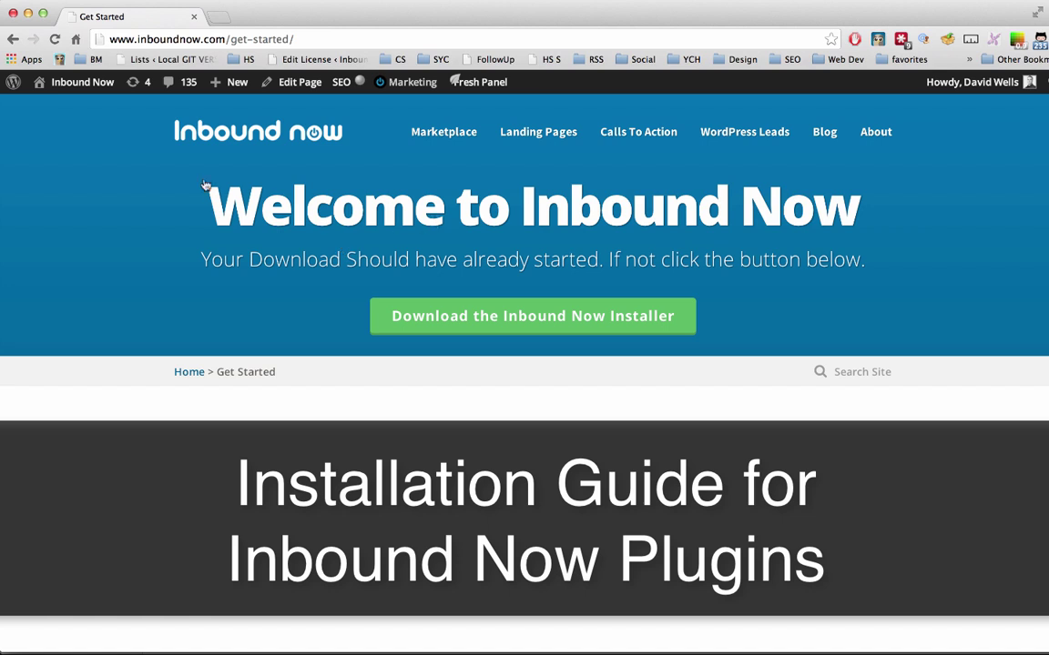
Download the Inbound Now installer zip from the Get Started page and reveal the downloaded file in Finder.
{"action": "left_click_drag", "start_coordinate": [230, 39], "coordinate": [334, 45]}
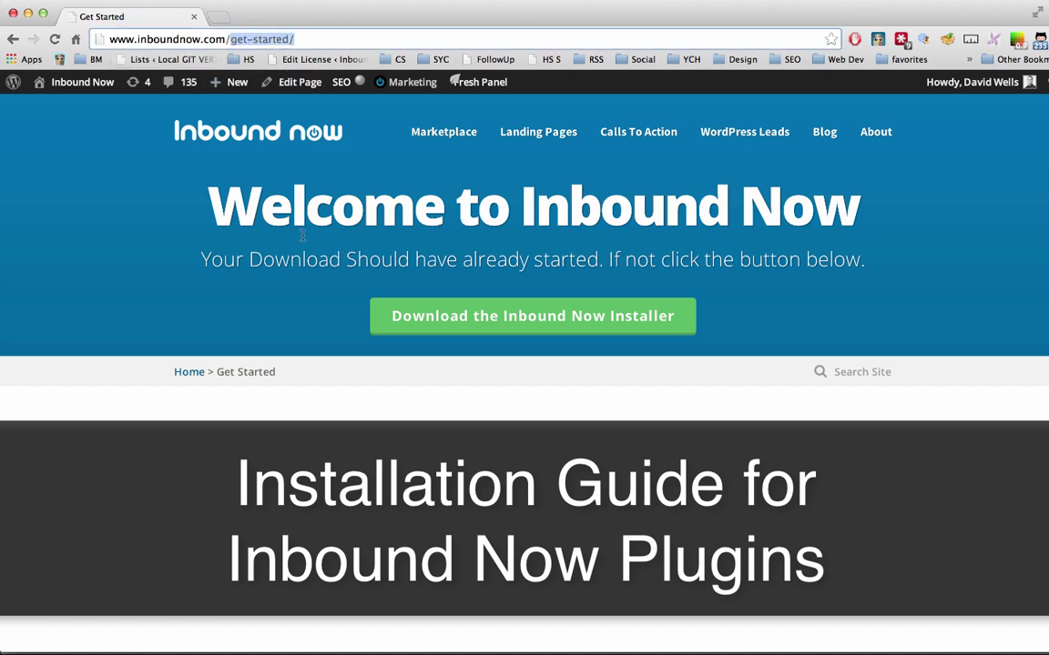
{"action": "left_click", "coordinate": [210, 34]}
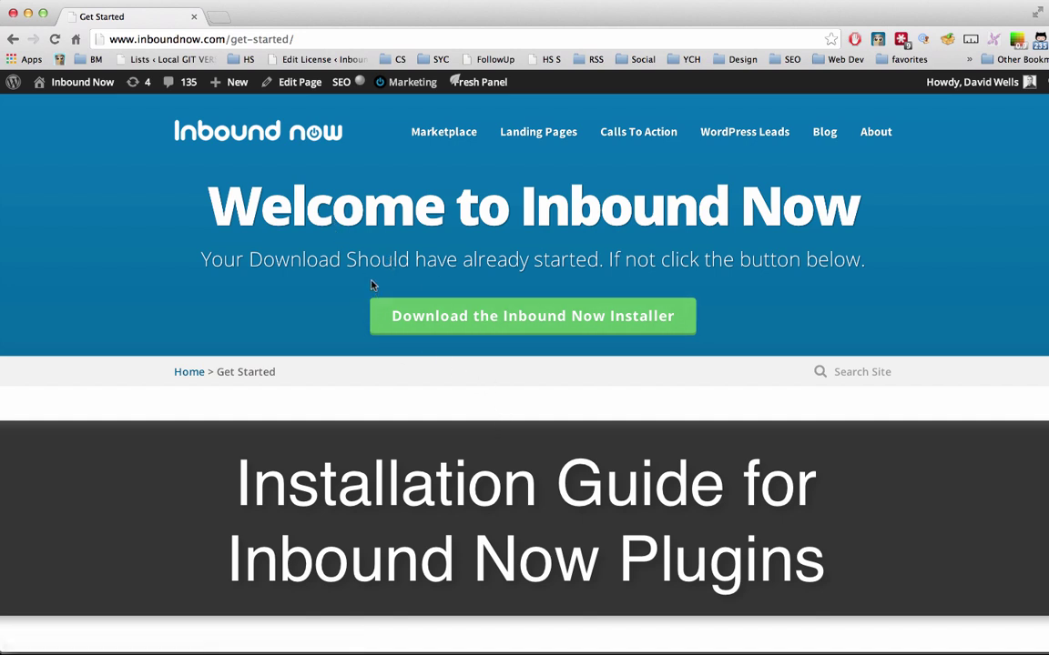
{"action": "left_click_drag", "start_coordinate": [356, 260], "coordinate": [606, 260]}
{"action": "left_click", "coordinate": [612, 263]}
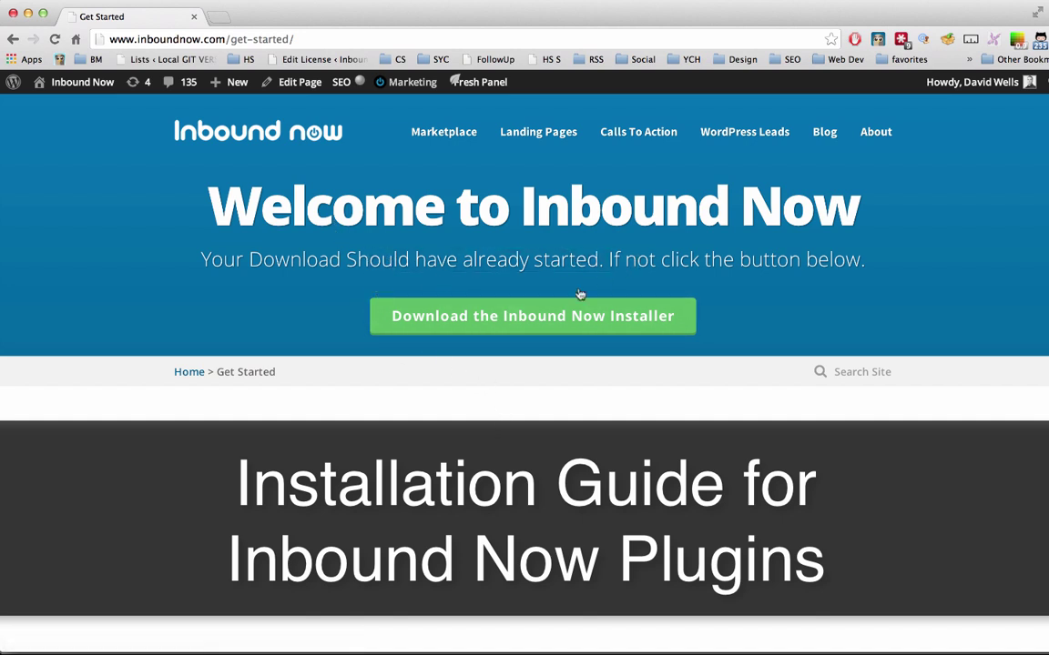
{"action": "left_click", "coordinate": [533, 325]}
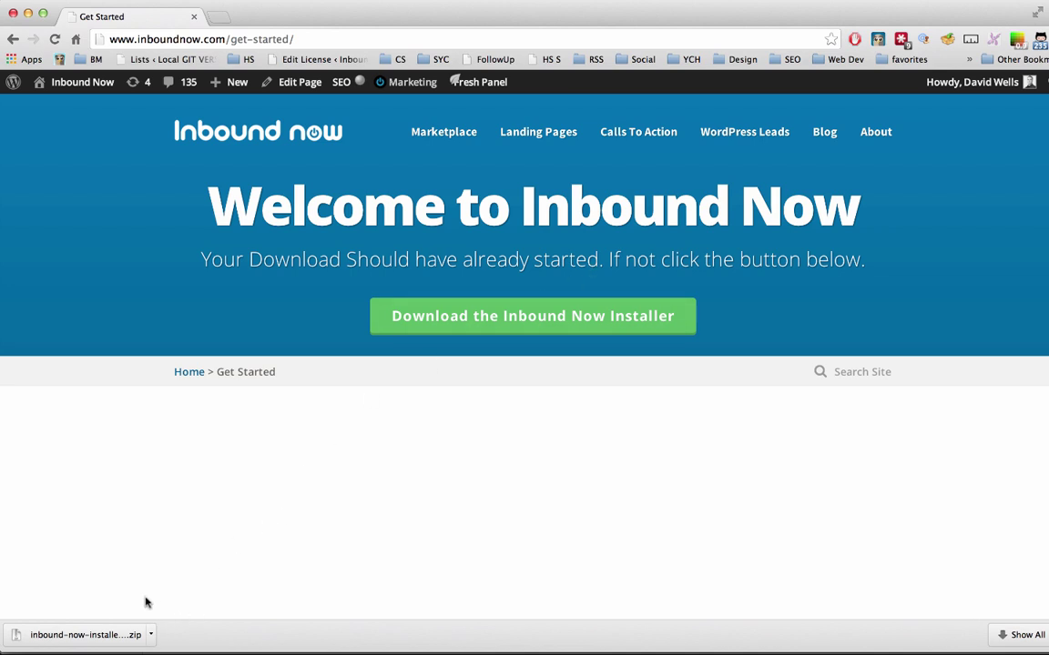
{"action": "left_click", "coordinate": [151, 635]}
{"action": "left_click", "coordinate": [202, 616]}
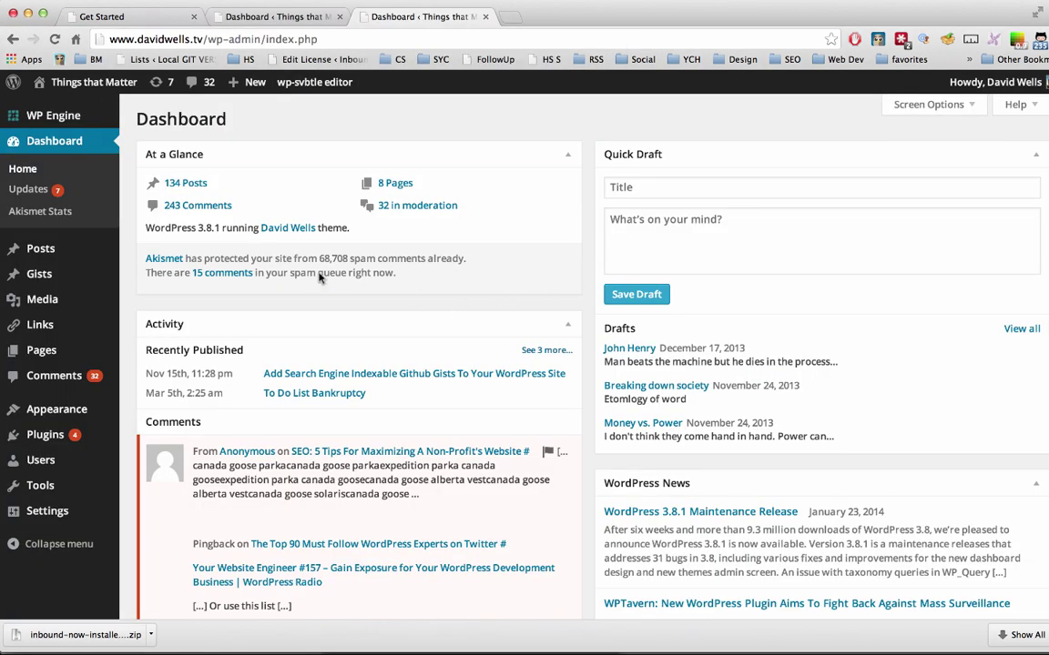
Go to the WordPress page for adding a new plugin by uploading a zip file.
{"action": "mouse_move", "coordinate": [81, 438]}
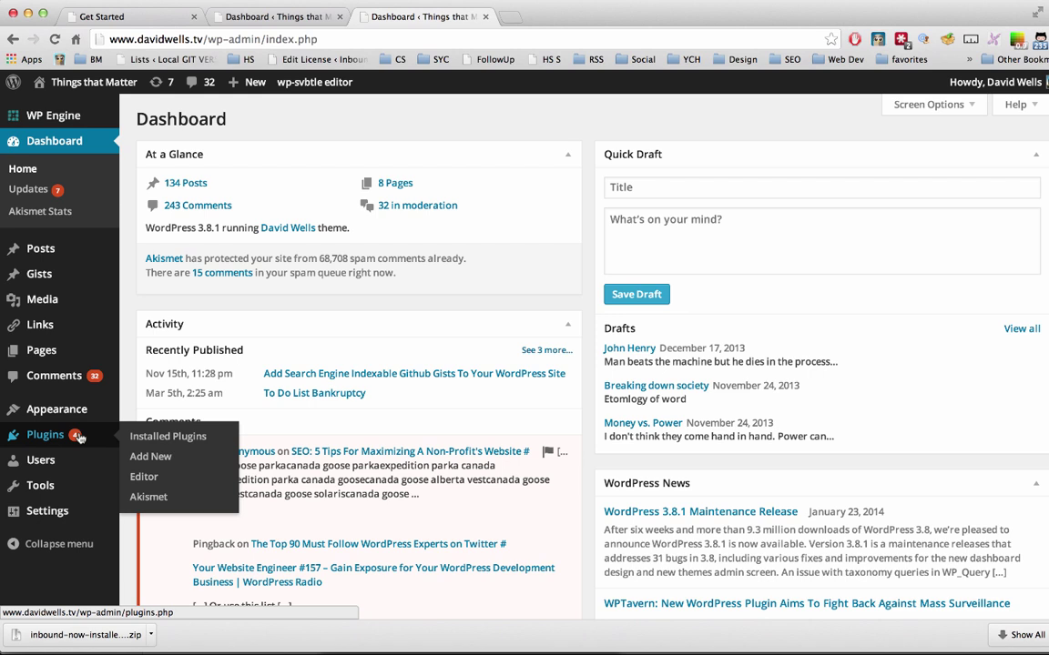
{"action": "left_click", "coordinate": [160, 460]}
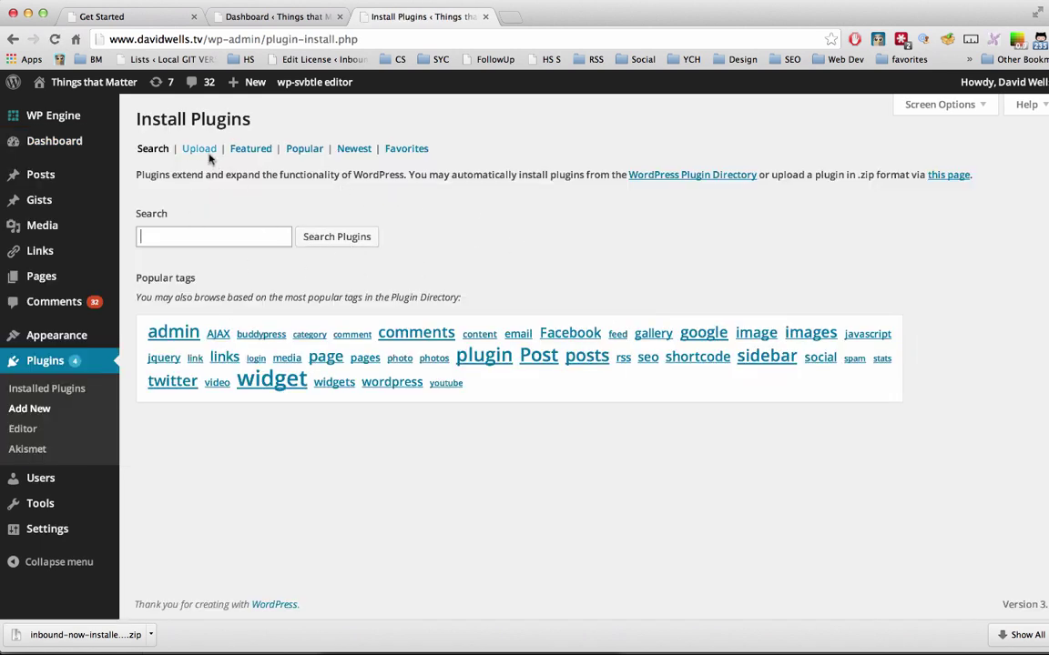
{"action": "left_click", "coordinate": [202, 153]}
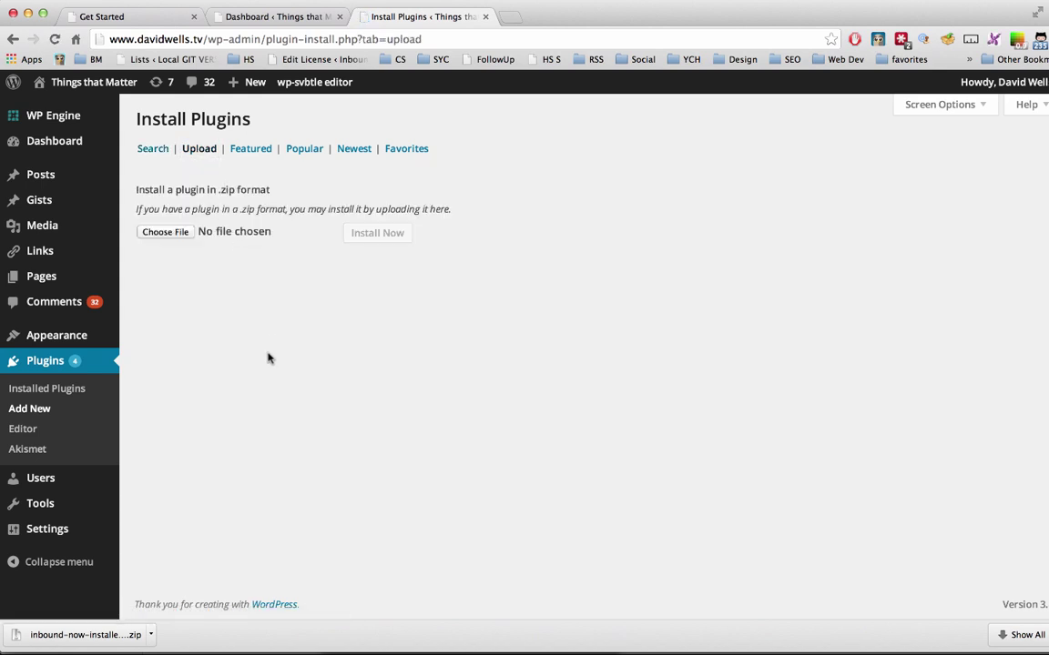
Reveal the downloaded installer in Finder, close the overlapping windows and supply inbound-now-installer (8).zip as the plugin file to upload.
{"action": "left_click", "coordinate": [151, 634]}
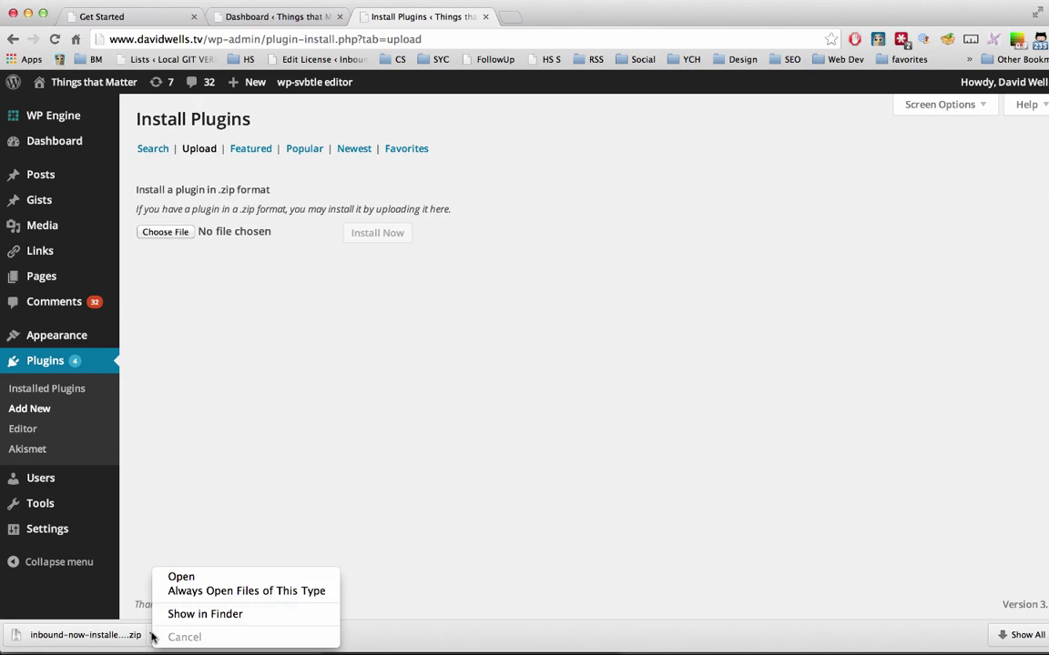
{"action": "left_click", "coordinate": [176, 619]}
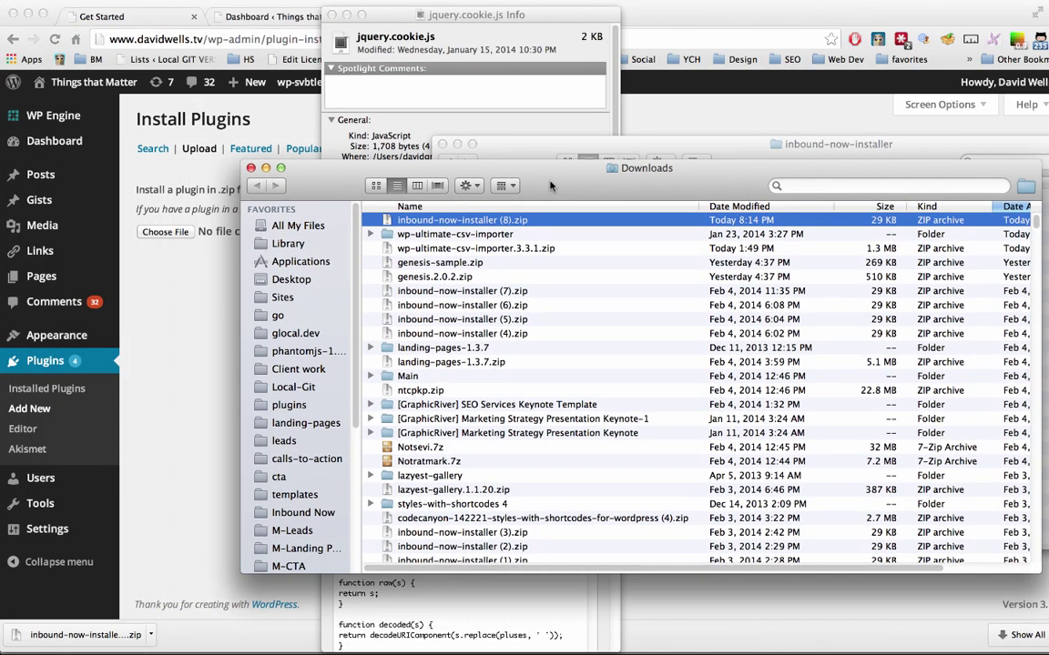
{"action": "left_click", "coordinate": [331, 14]}
{"action": "left_click", "coordinate": [441, 144]}
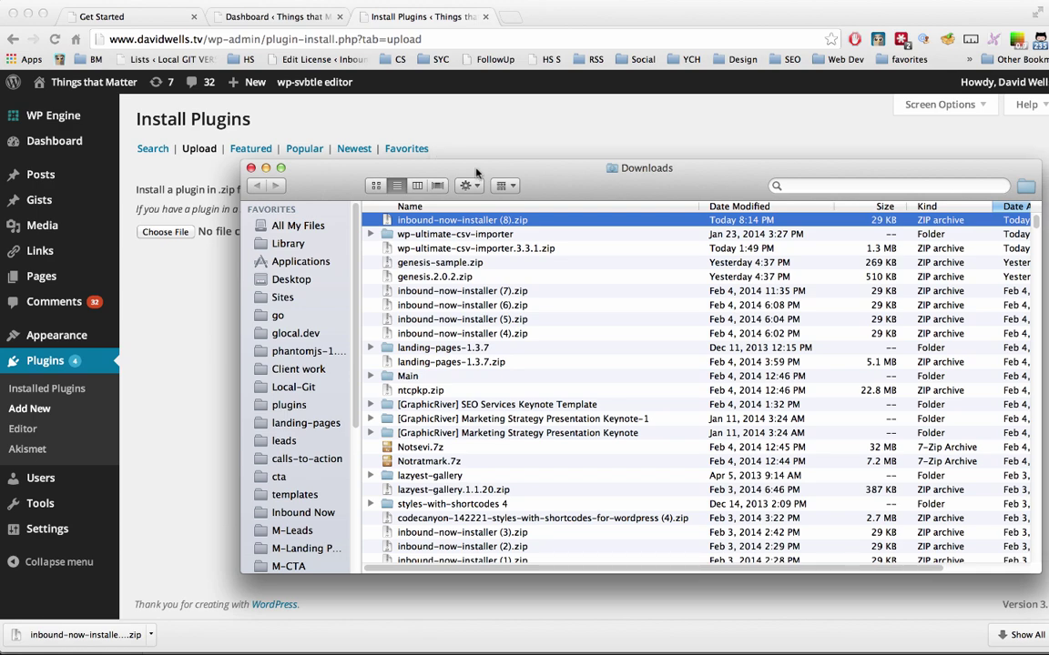
{"action": "left_click_drag", "start_coordinate": [430, 157], "coordinate": [542, 151]}
{"action": "left_click_drag", "start_coordinate": [546, 217], "coordinate": [186, 239]}
{"action": "left_click", "coordinate": [195, 257]}
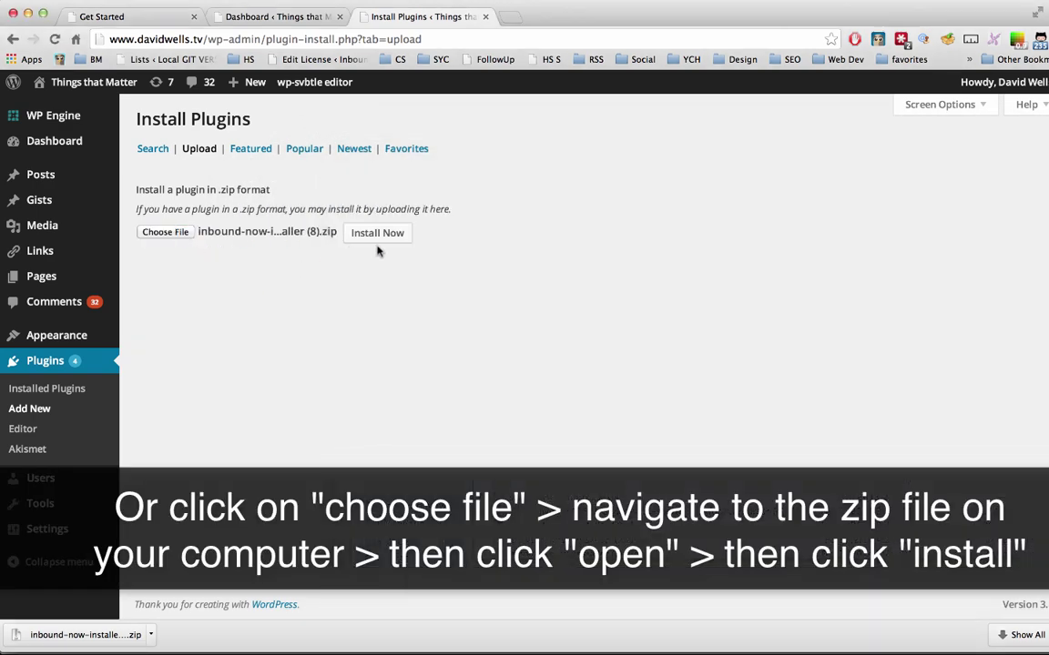
Install the uploaded plugin zip, declining the WP Engine restore point, and activate the plugin.
{"action": "left_click", "coordinate": [380, 236]}
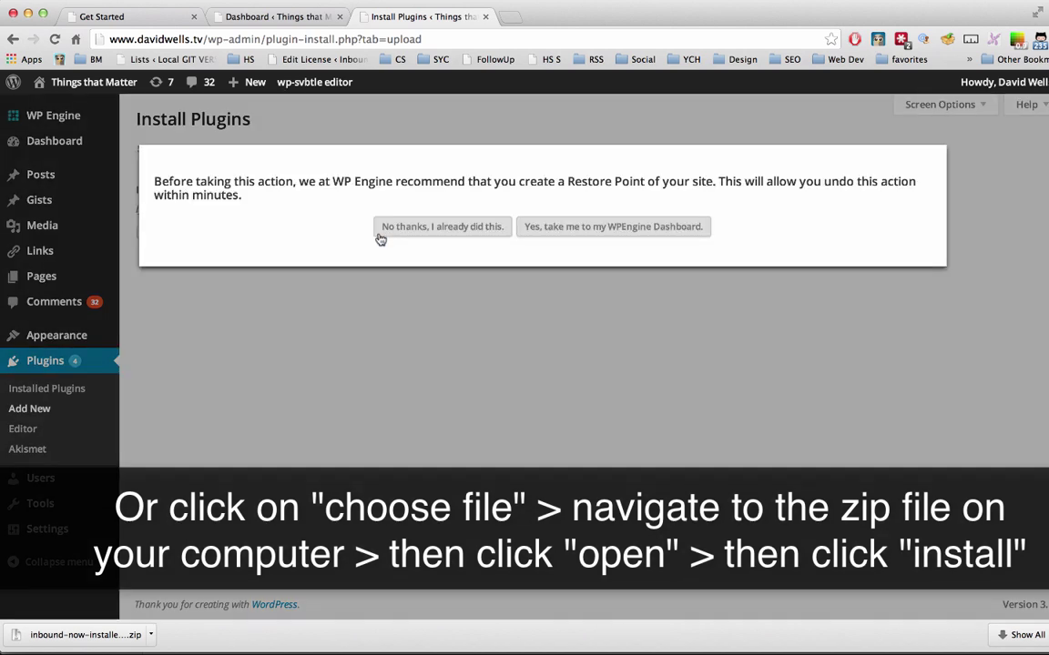
{"action": "left_click", "coordinate": [437, 226]}
{"action": "left_click_drag", "start_coordinate": [142, 147], "coordinate": [227, 176]}
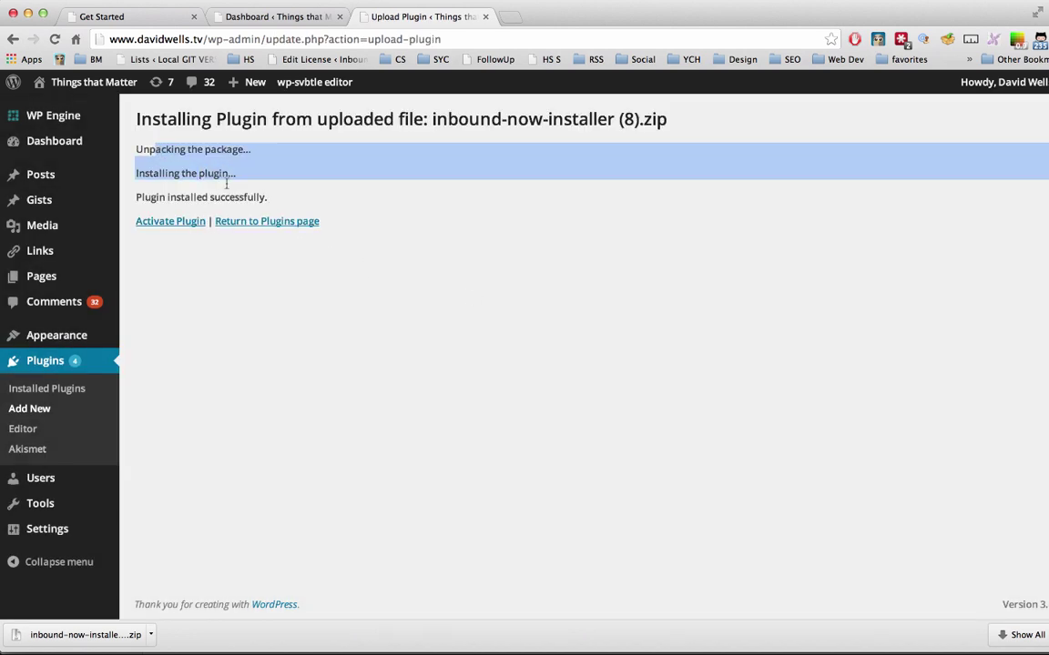
{"action": "left_click", "coordinate": [231, 180]}
{"action": "left_click", "coordinate": [182, 221]}
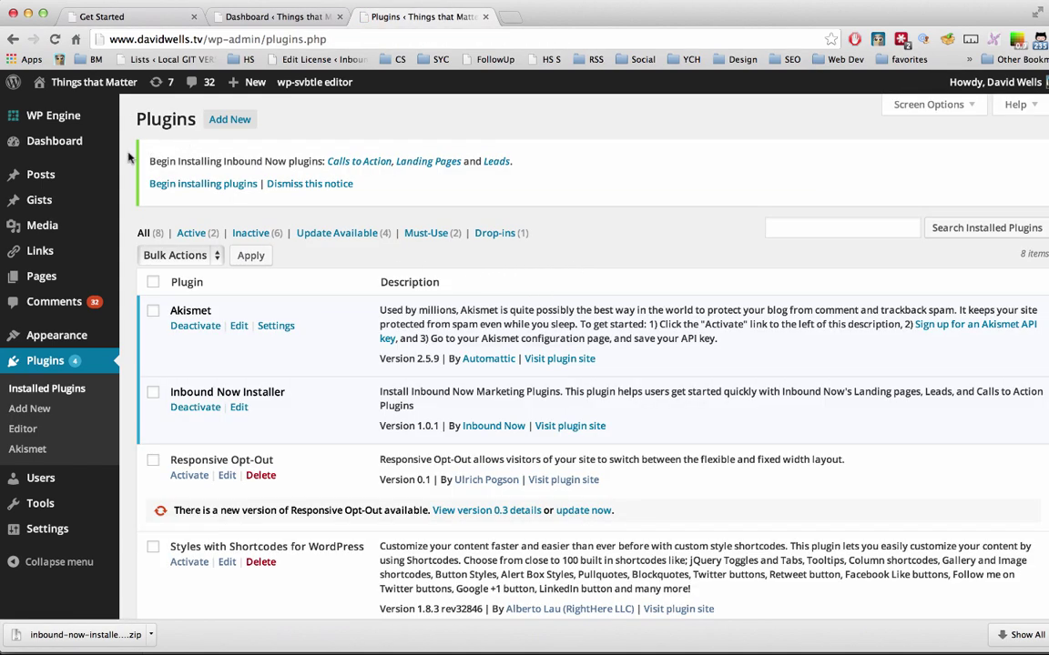
Begin installing the Inbound Now plugins and bulk install Calls to Action, Landing Pages and Leads.
{"action": "left_click_drag", "start_coordinate": [149, 161], "coordinate": [278, 158]}
{"action": "left_click", "coordinate": [282, 157]}
{"action": "left_click", "coordinate": [191, 183]}
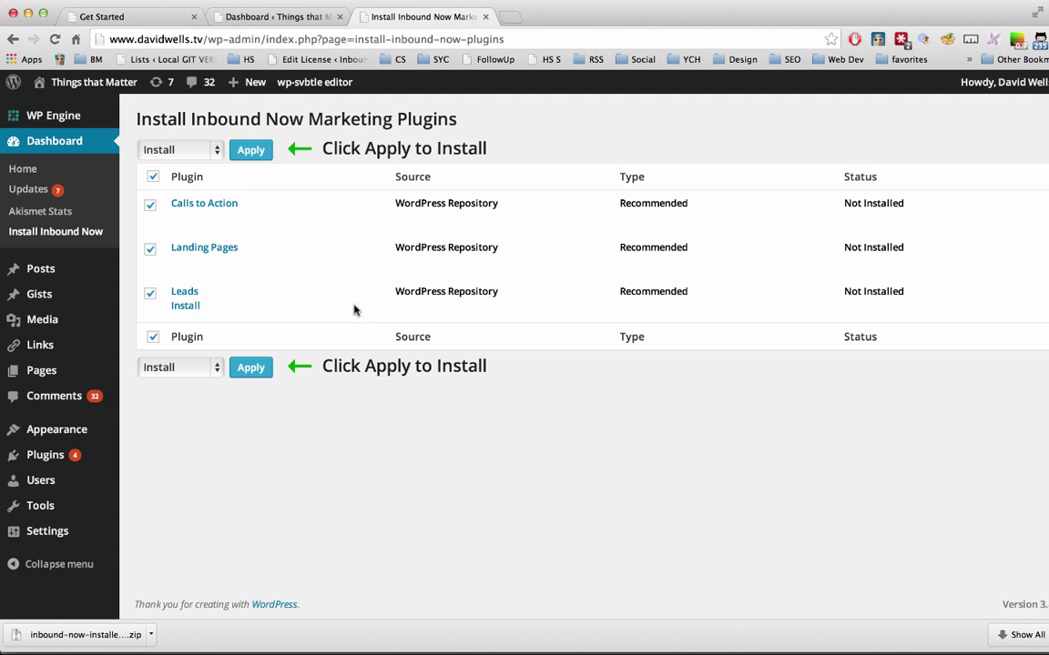
{"action": "left_click", "coordinate": [258, 156]}
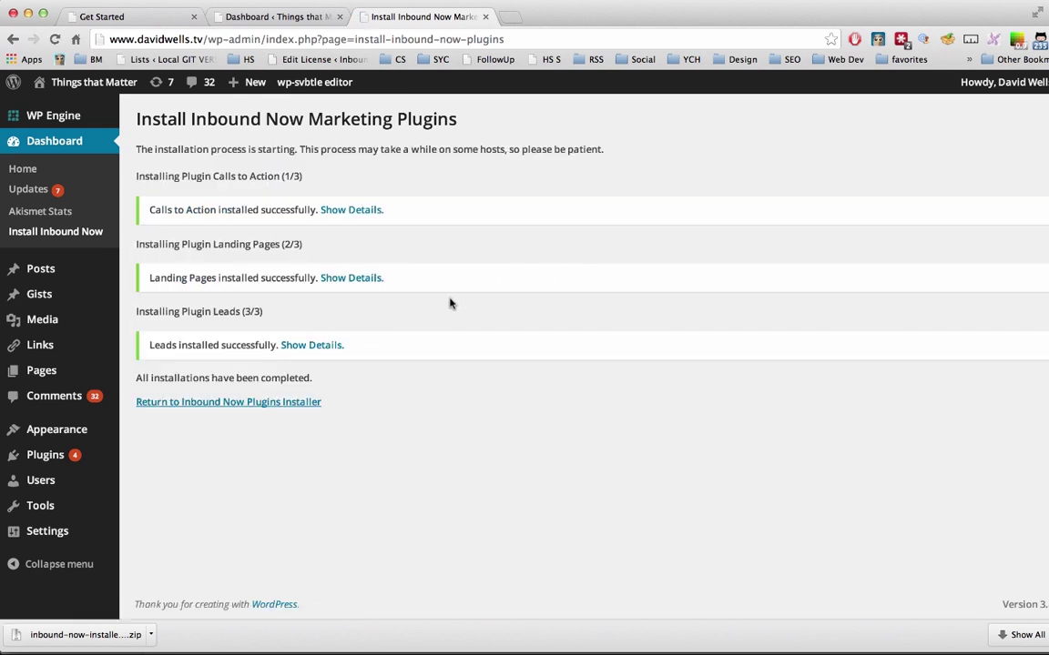
{"action": "left_click_drag", "start_coordinate": [142, 173], "coordinate": [319, 376]}
{"action": "left_click", "coordinate": [316, 363]}
{"action": "left_click_drag", "start_coordinate": [201, 171], "coordinate": [304, 374]}
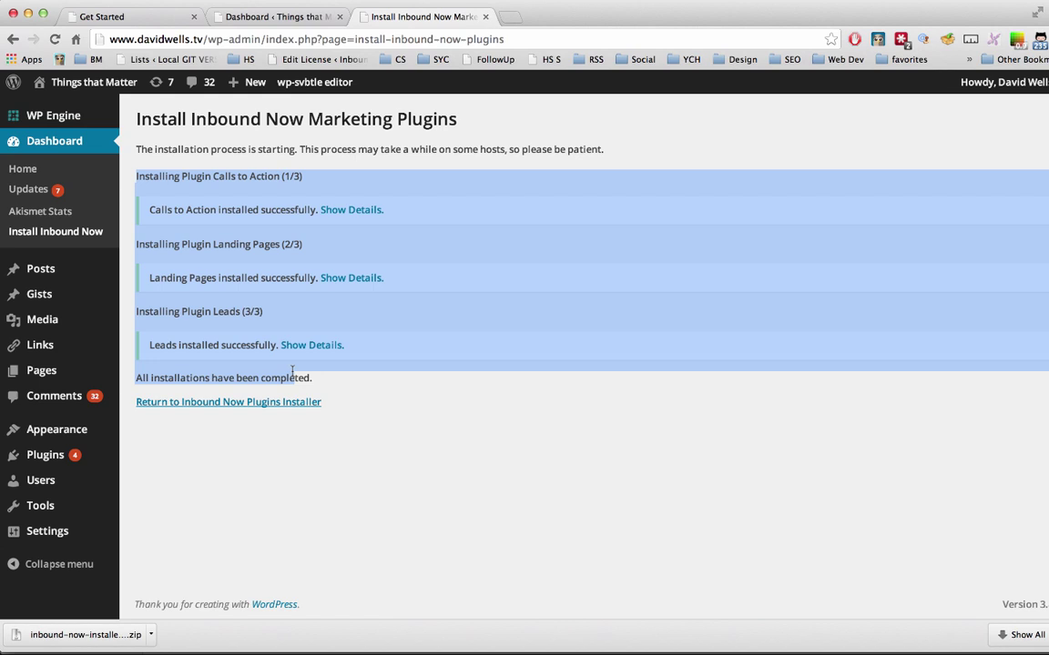
{"action": "left_click", "coordinate": [254, 384]}
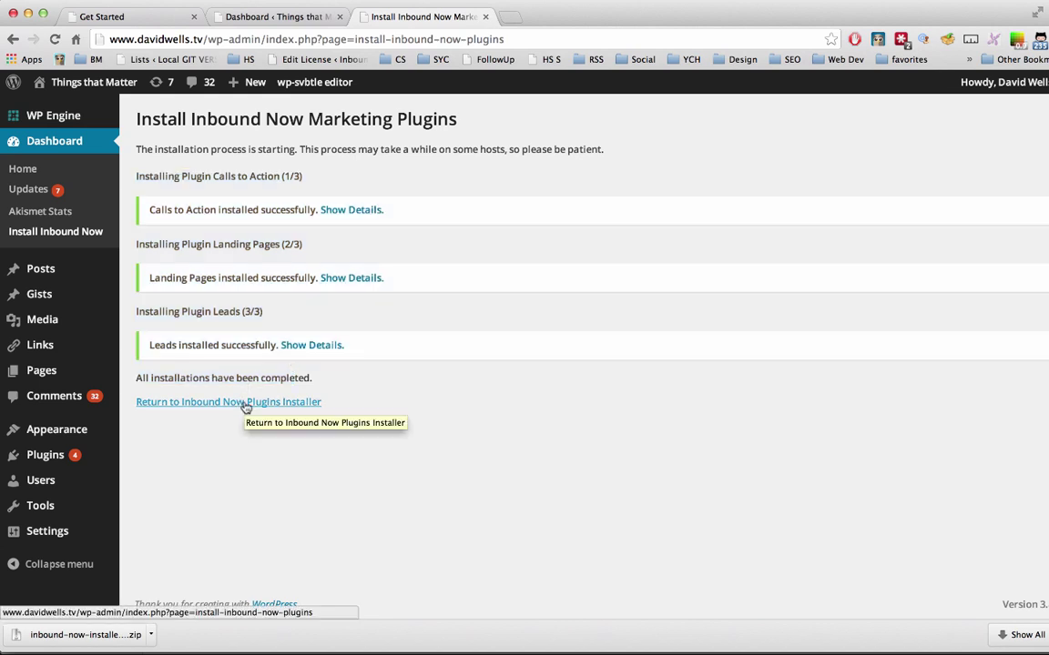
Return to the Inbound Now plugins installer and bulk activate Calls to Action, Landing Pages and Leads.
{"action": "left_click", "coordinate": [246, 404]}
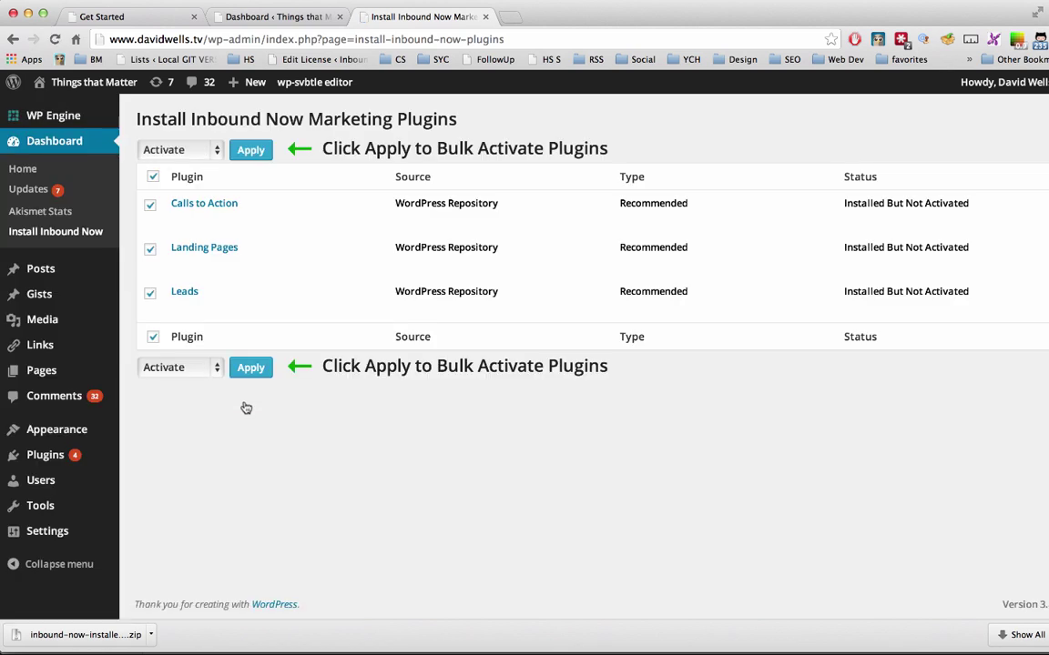
{"action": "left_click_drag", "start_coordinate": [138, 122], "coordinate": [398, 114]}
{"action": "left_click", "coordinate": [177, 118]}
{"action": "left_click_drag", "start_coordinate": [321, 147], "coordinate": [555, 148]}
{"action": "left_click", "coordinate": [556, 148]}
{"action": "left_click", "coordinate": [253, 151]}
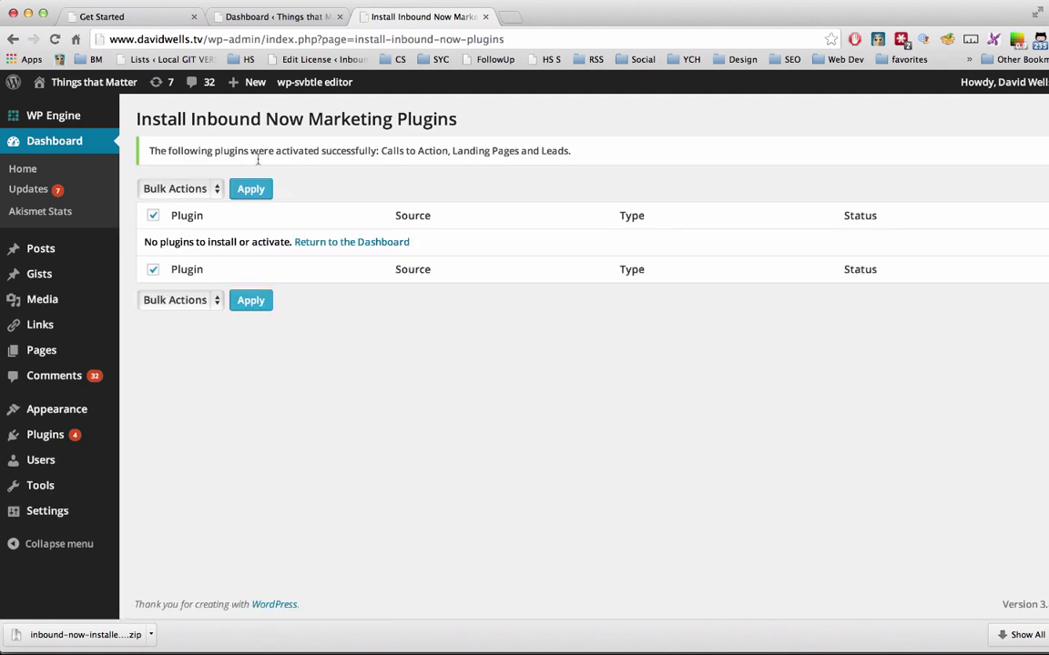
Reload the dashboard and look over the Call to Action, Landing Pages and Marketing options added by the plugins.
{"action": "left_click", "coordinate": [80, 146]}
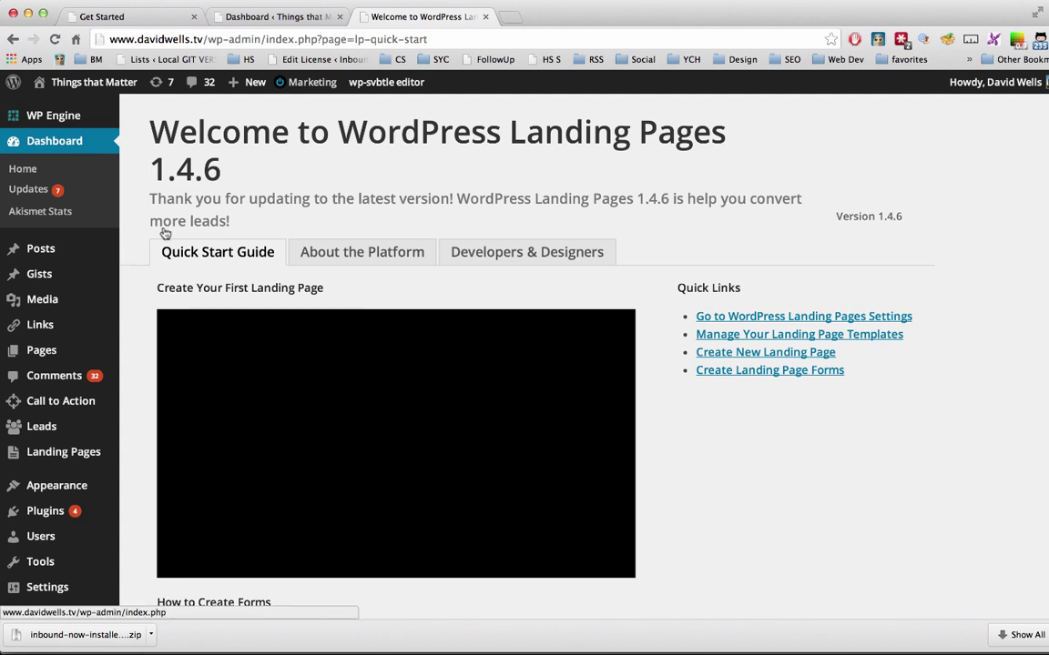
{"action": "mouse_move", "coordinate": [91, 412]}
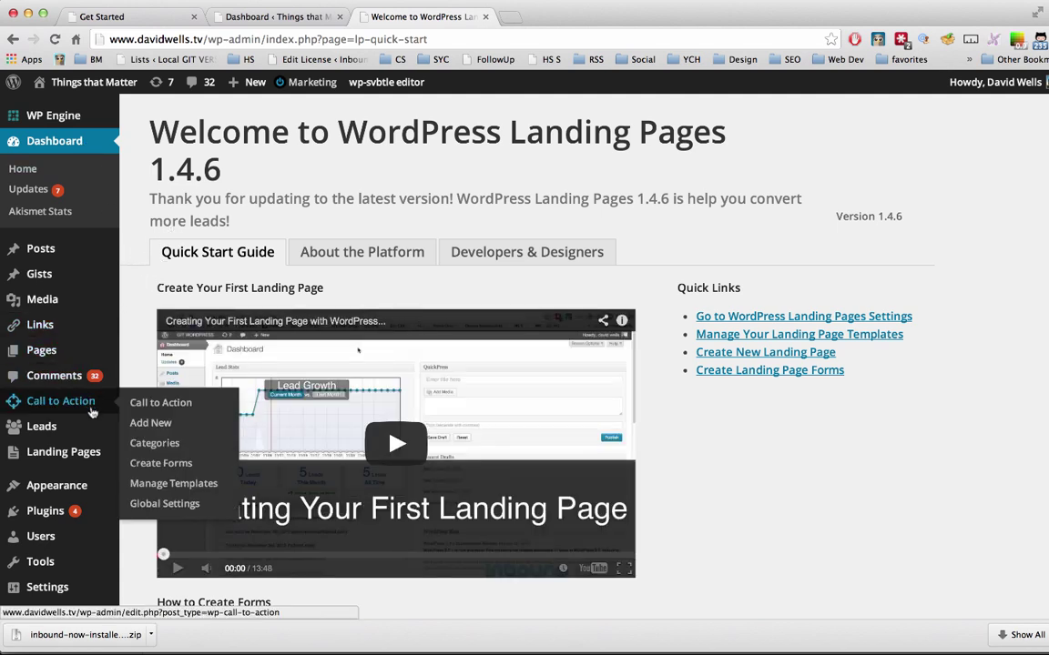
{"action": "mouse_move", "coordinate": [73, 454]}
{"action": "mouse_move", "coordinate": [307, 87]}
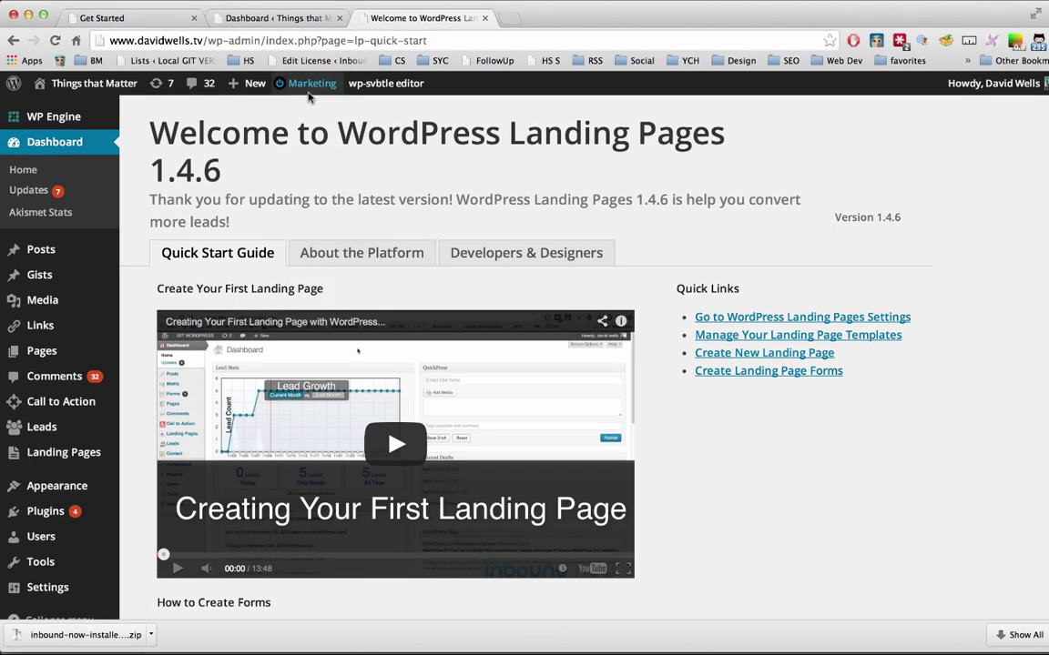
{"action": "mouse_move", "coordinate": [309, 95]}
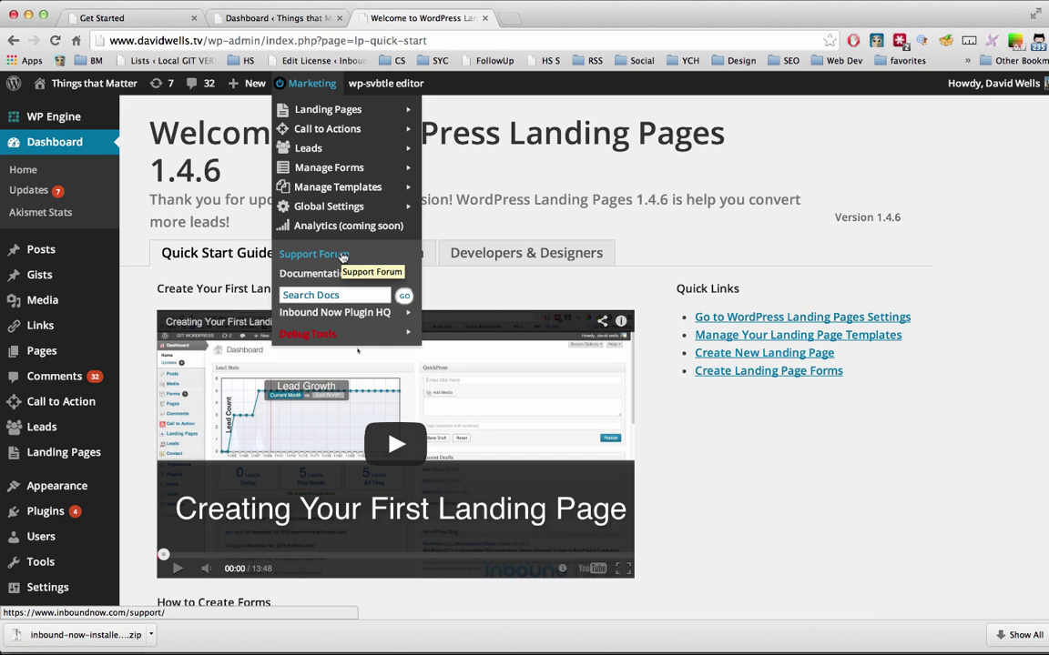
Show the list of calls to action and open the feature request form ready for entering a request.
{"action": "mouse_move", "coordinate": [91, 402]}
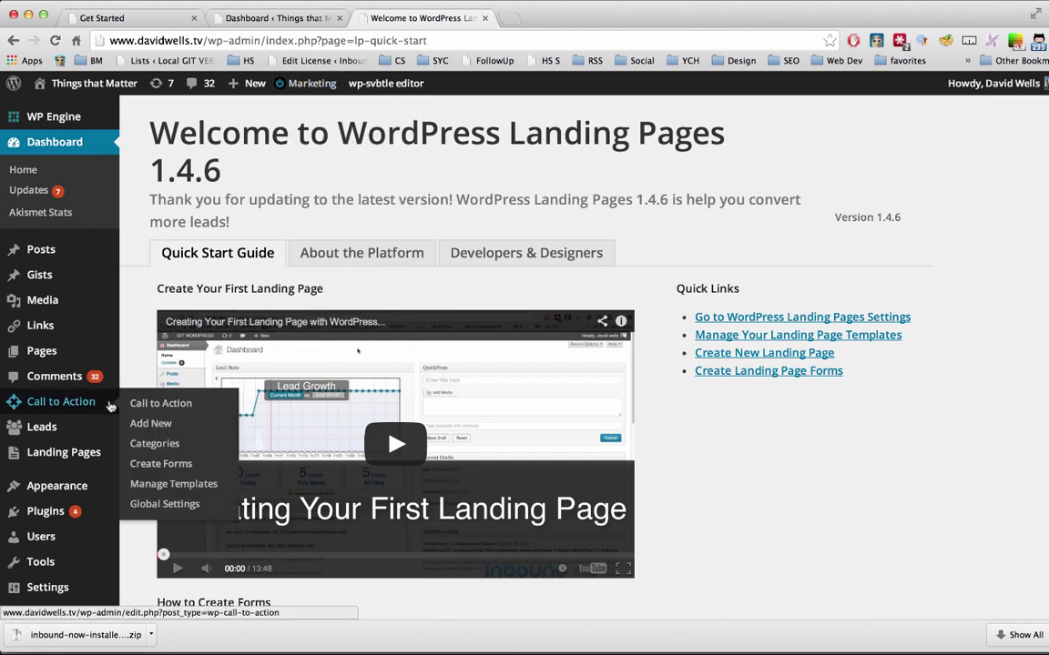
{"action": "left_click", "coordinate": [150, 410]}
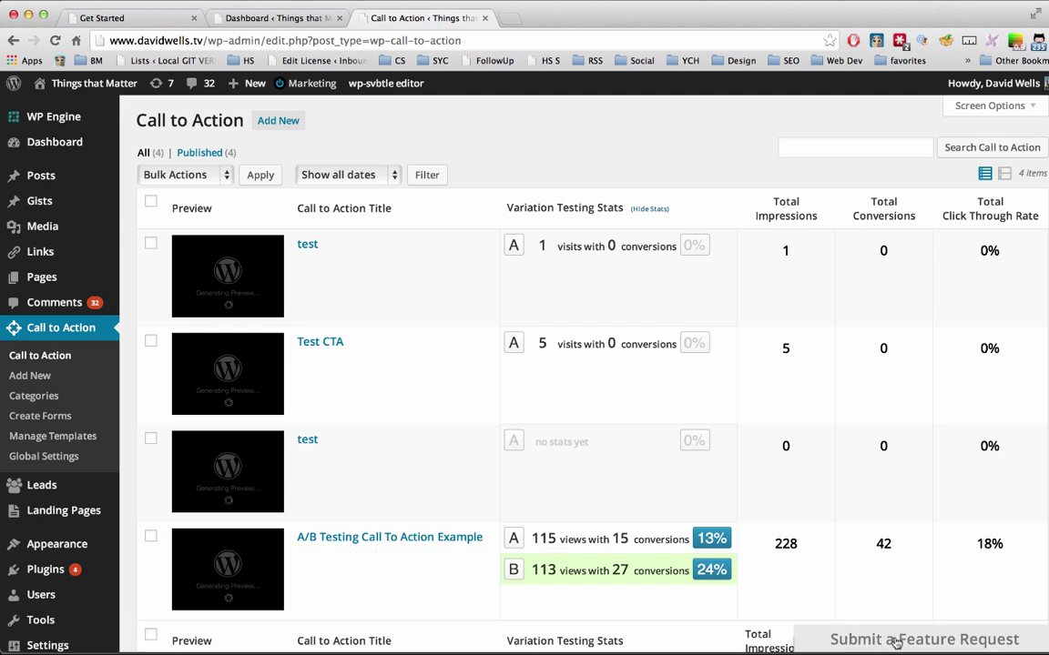
{"action": "left_click", "coordinate": [897, 642]}
{"action": "left_click", "coordinate": [865, 461]}
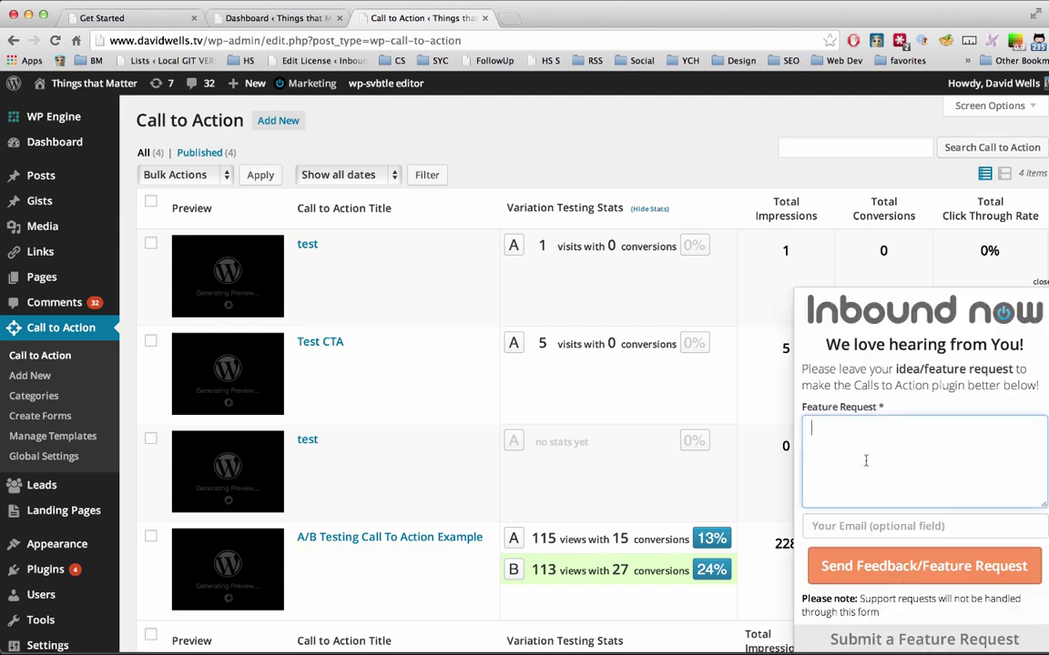